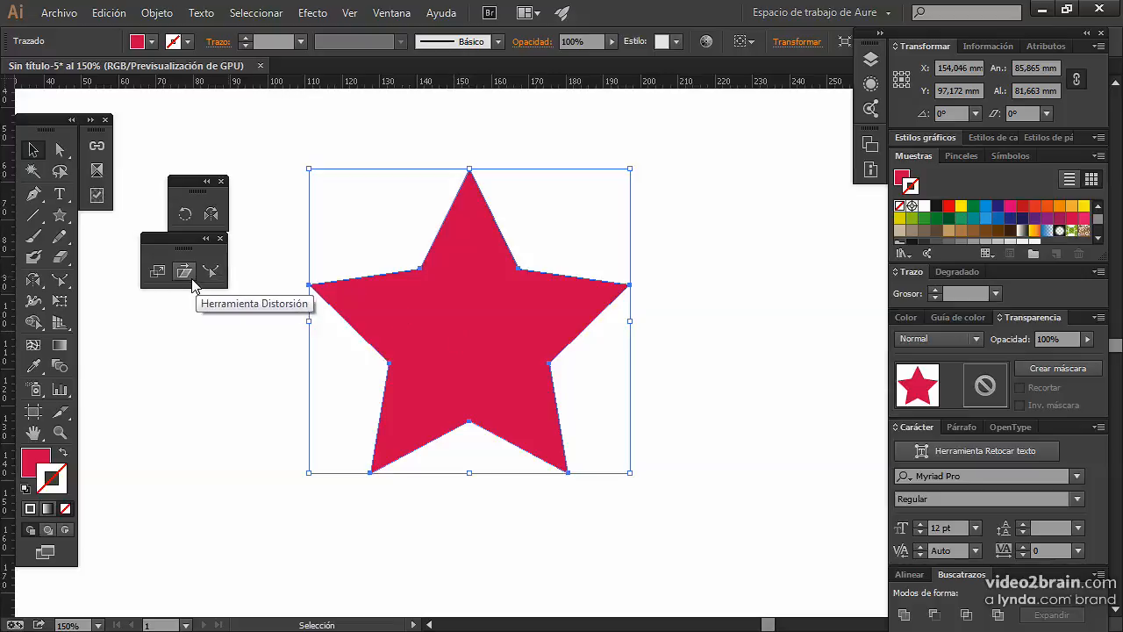
left_click(210, 273)
left_click(182, 276)
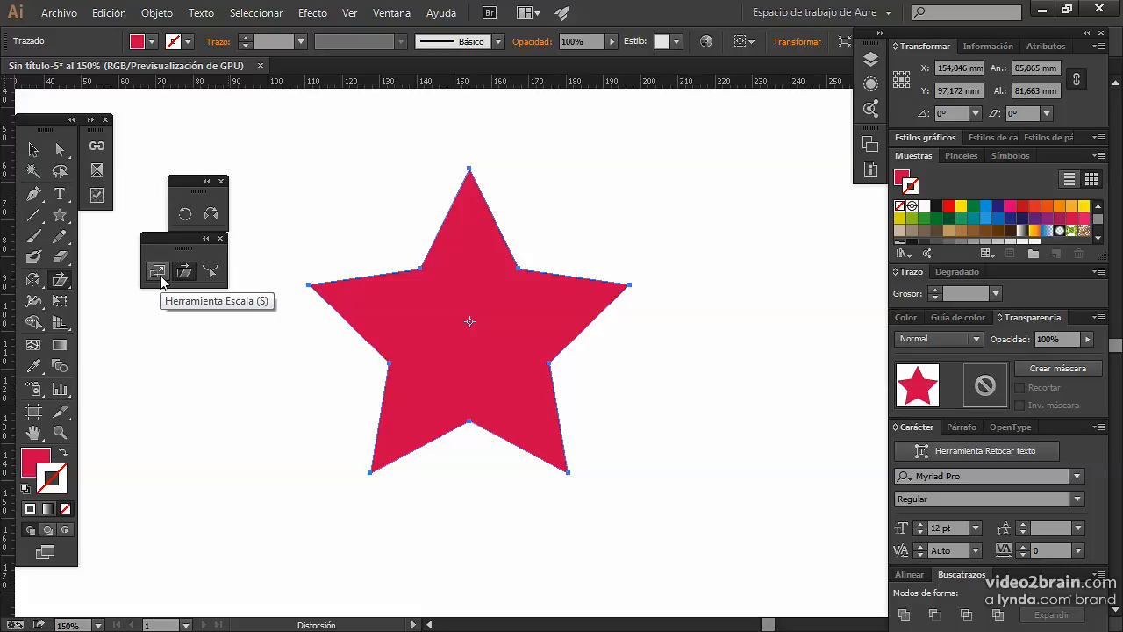
left_click(157, 271)
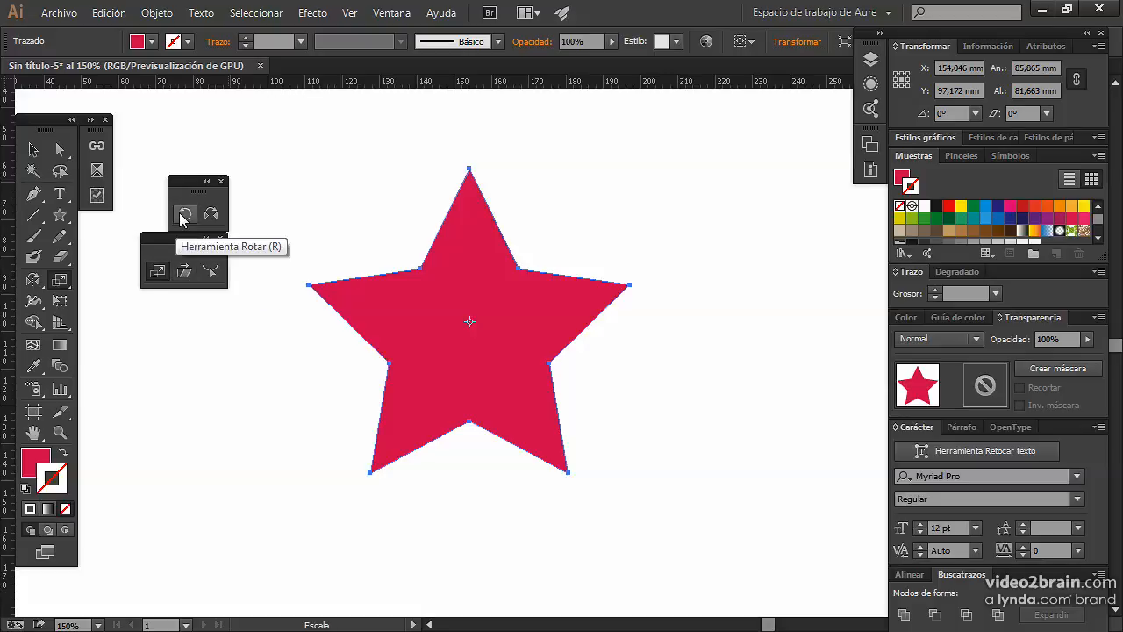
left_click(211, 214)
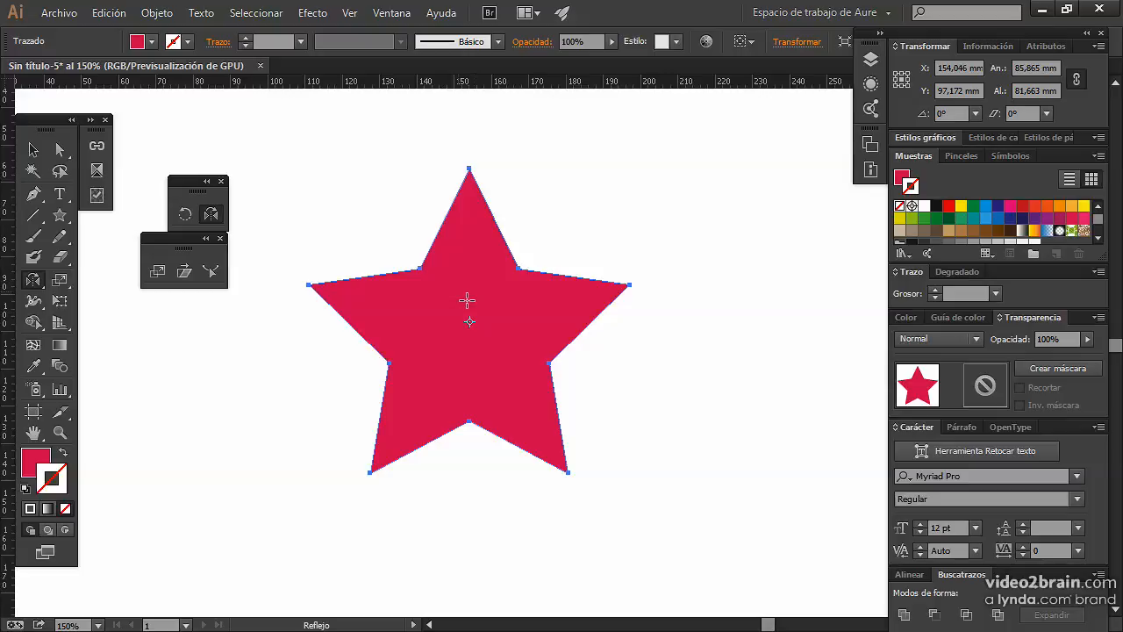
Move the star slightly up and to the left, to about X 148.5 mm, Y 88.47 mm.
left_click(31, 153)
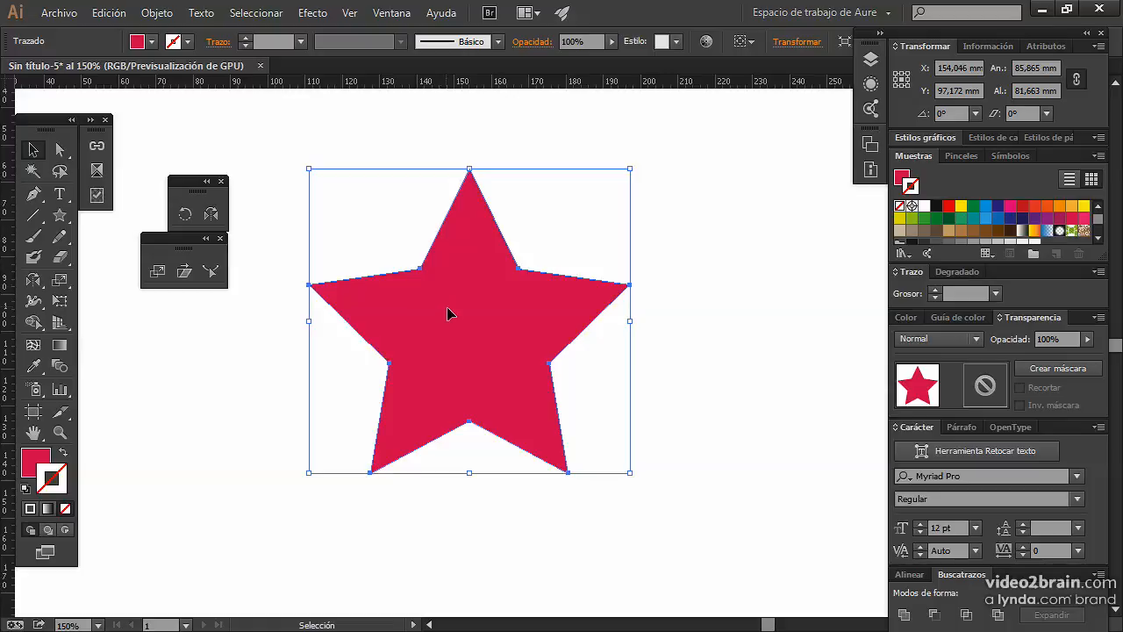
left_click_drag(448, 313, 446, 279)
Try scaling the star freely with the Scale tool around a reference point near its right tip, and undo it.
left_click(157, 271)
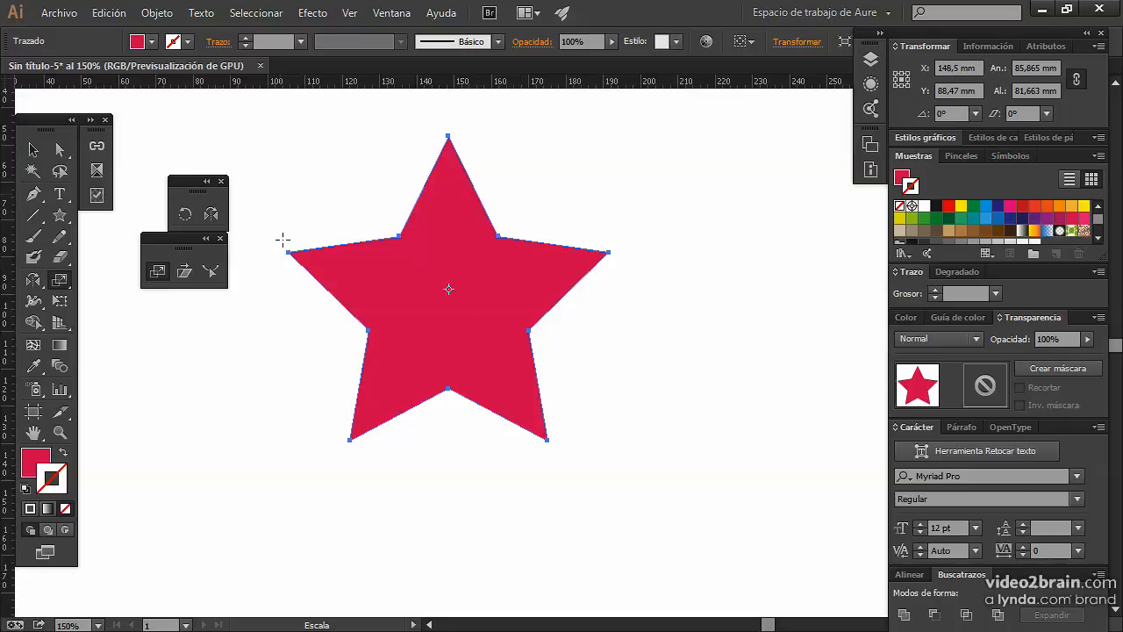
left_click(578, 263)
left_click_drag(368, 429, 558, 466)
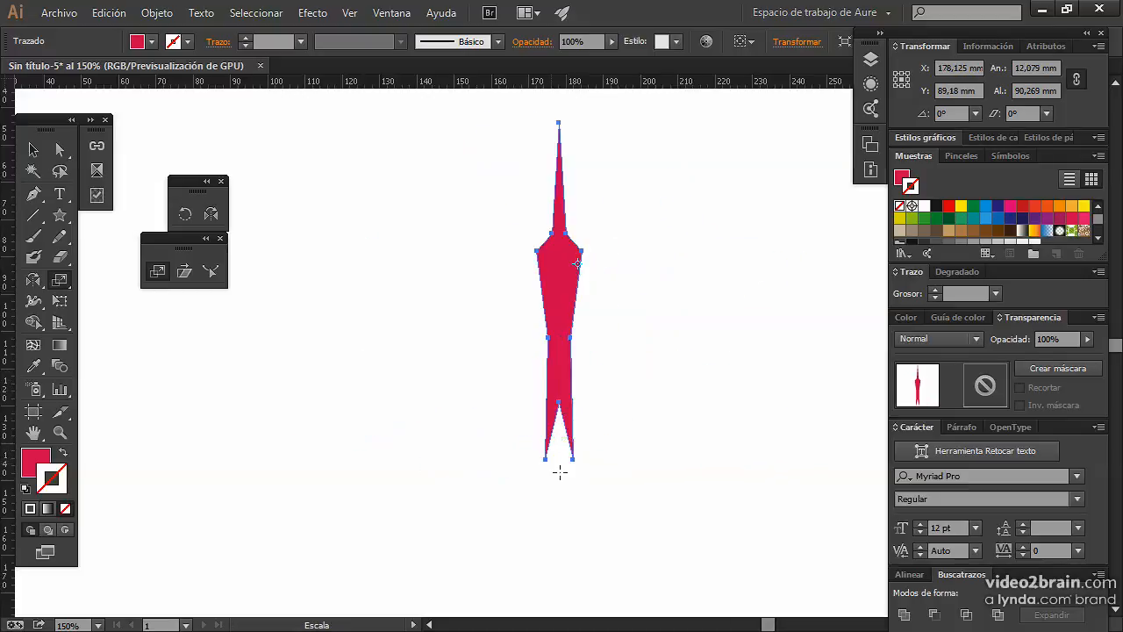
key("ctrl+z")
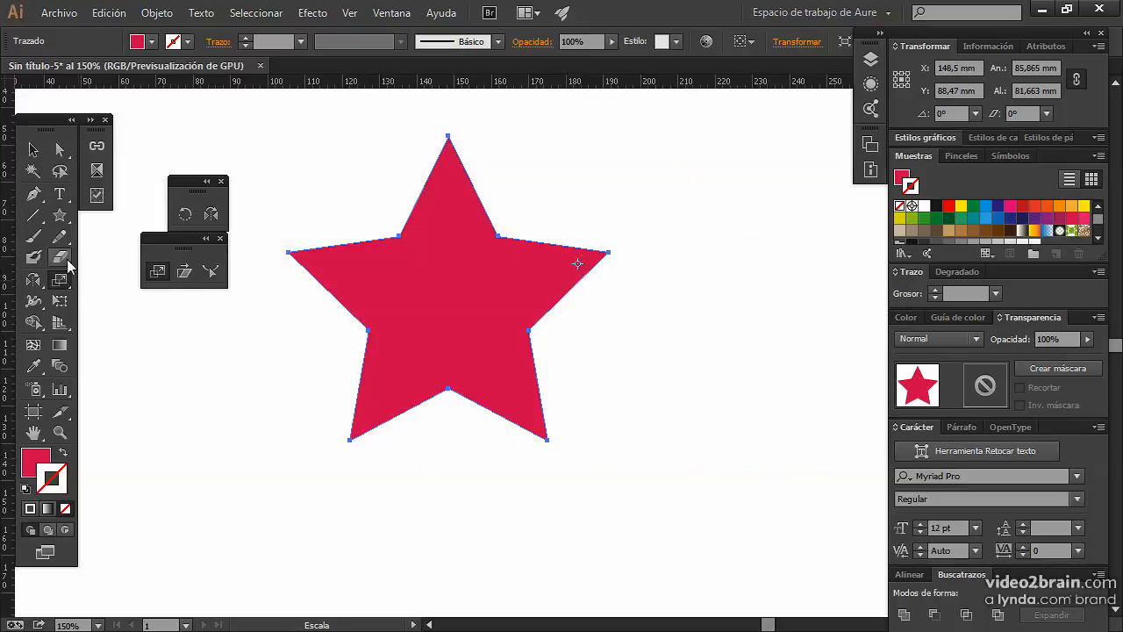
left_click(32, 150)
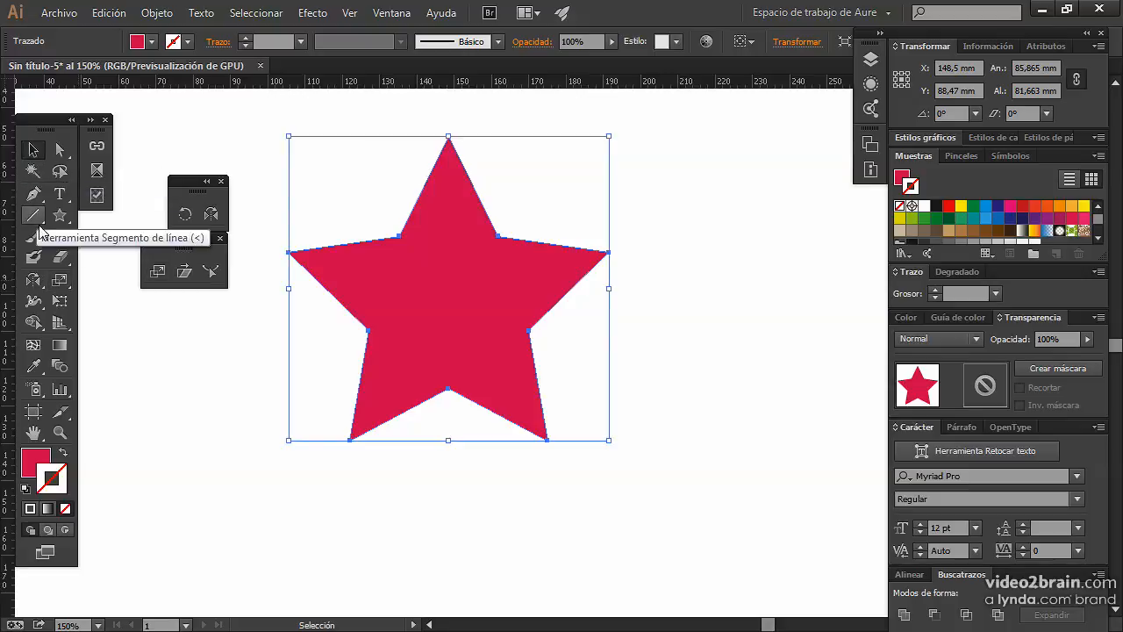
left_click(156, 274)
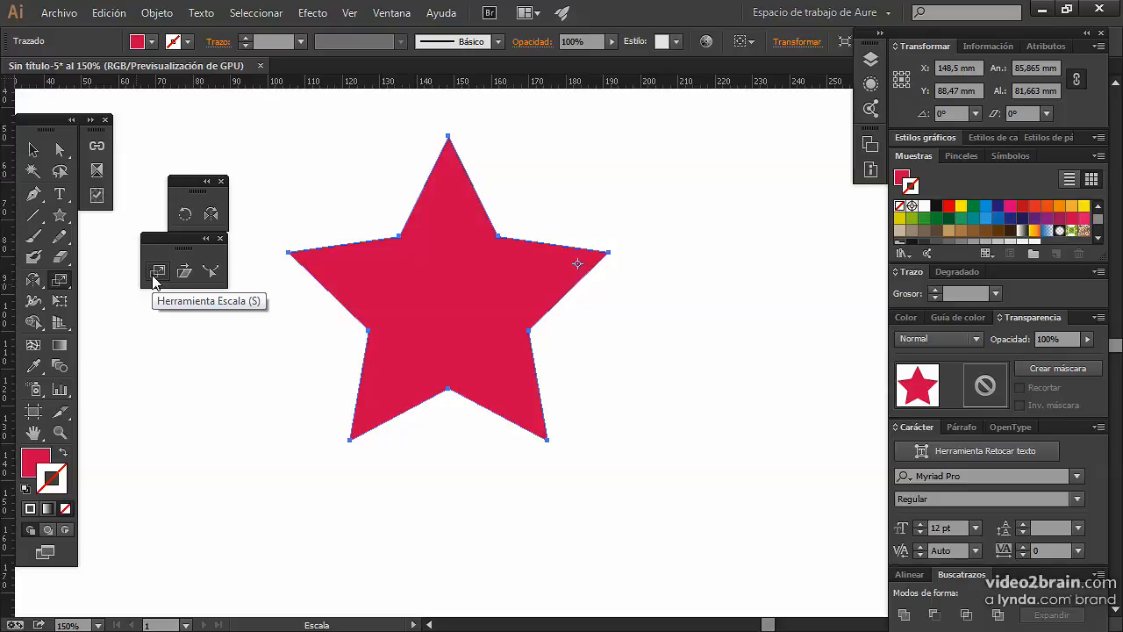
left_click(180, 273)
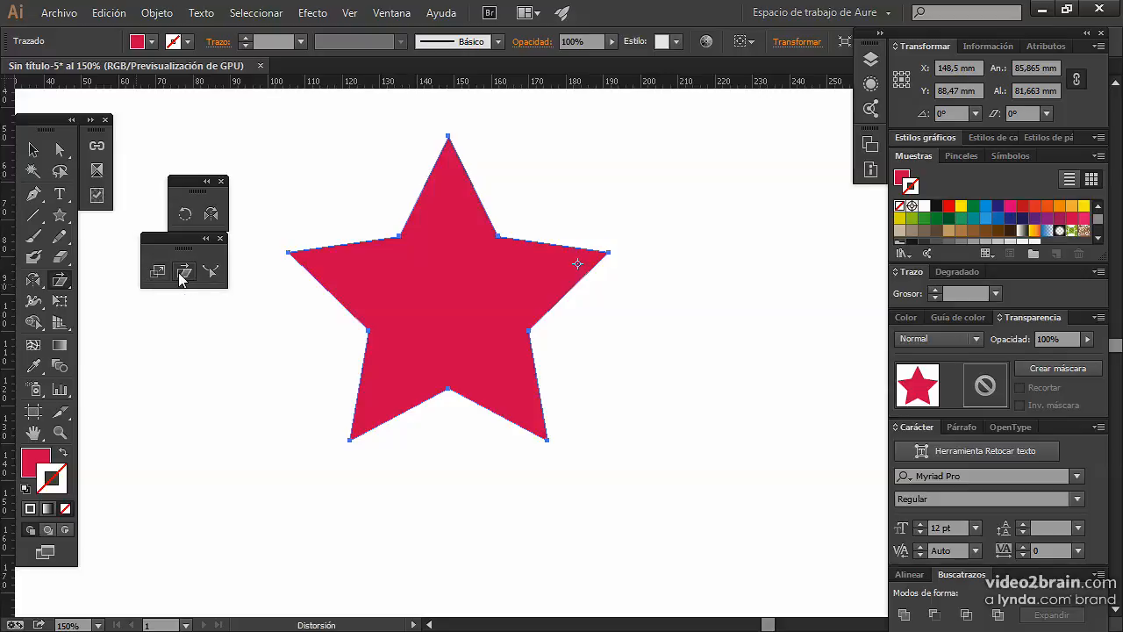
left_click(160, 274)
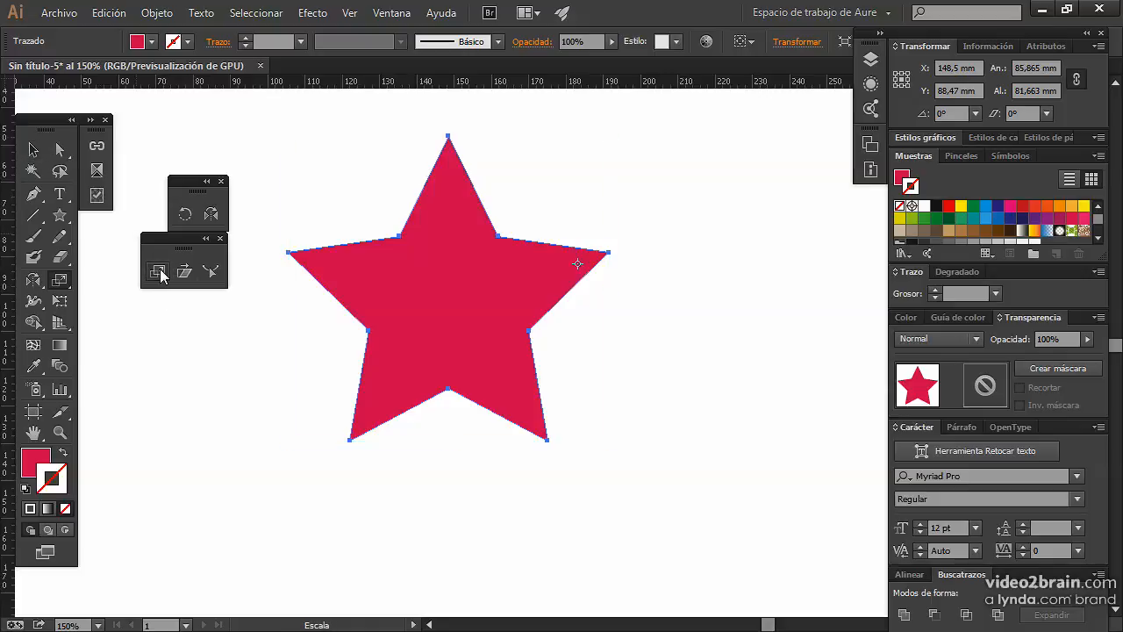
left_click(33, 152)
left_click(228, 412)
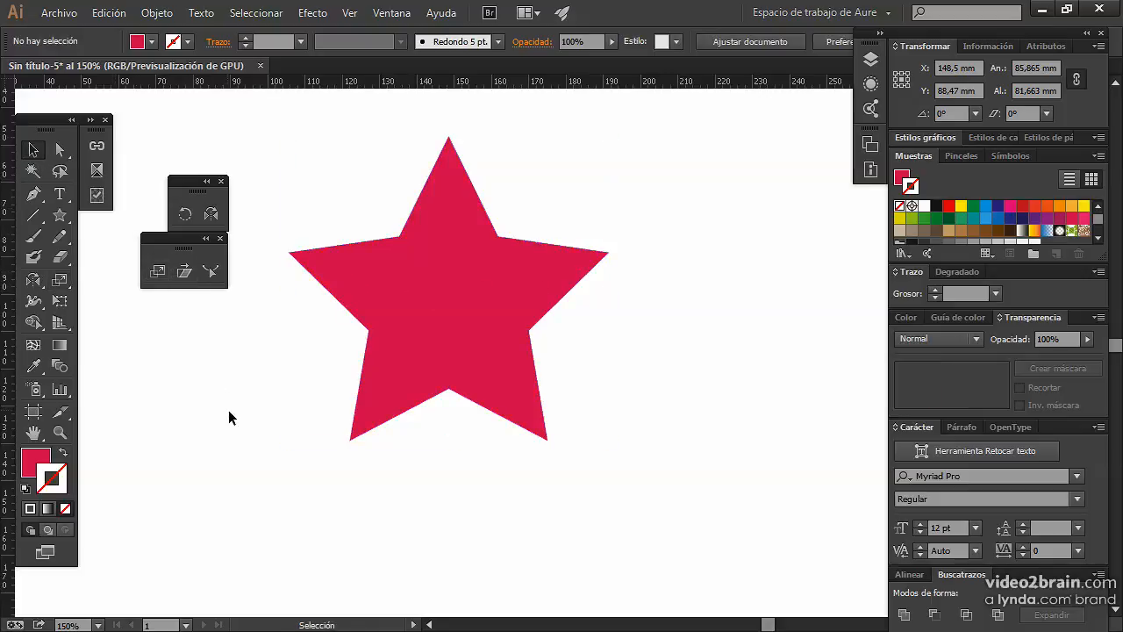
left_click(409, 325)
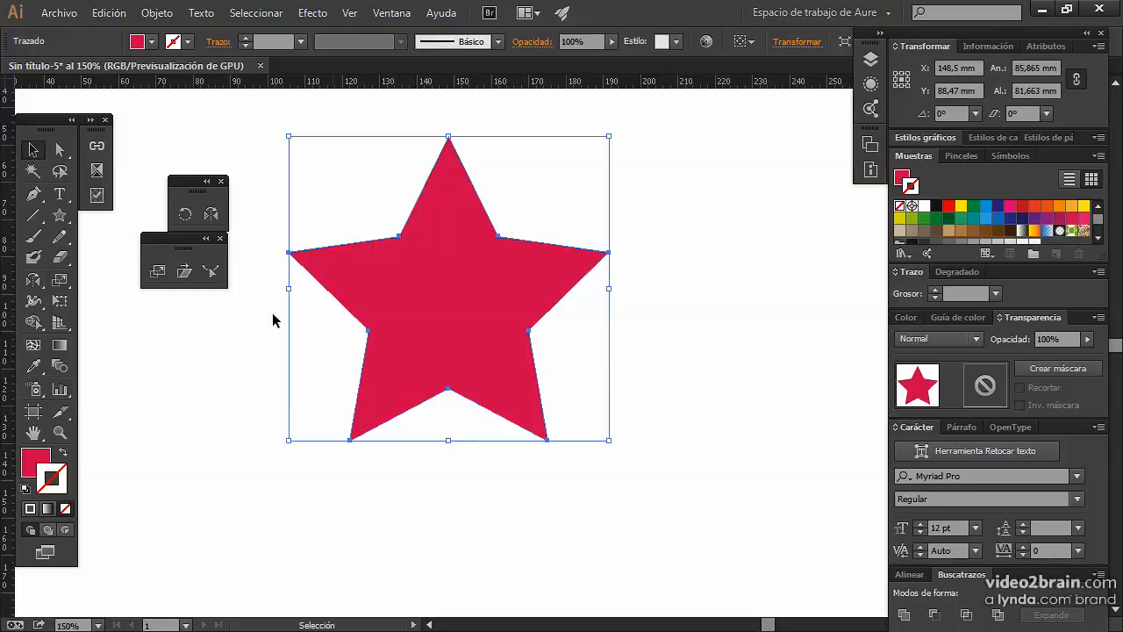
left_click(156, 274)
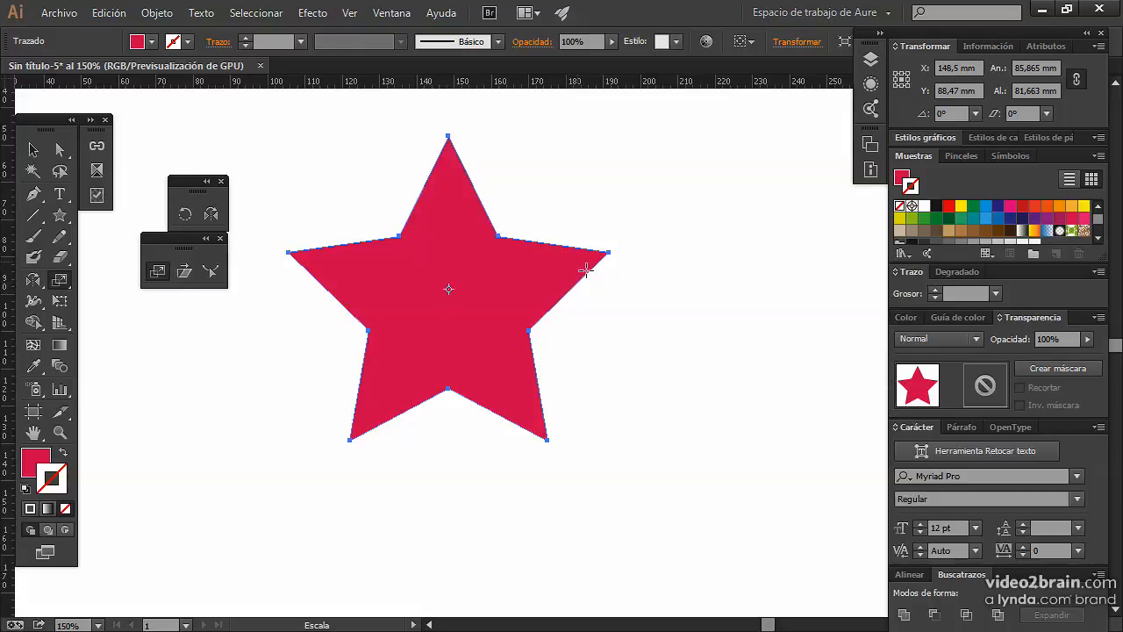
left_click(33, 149)
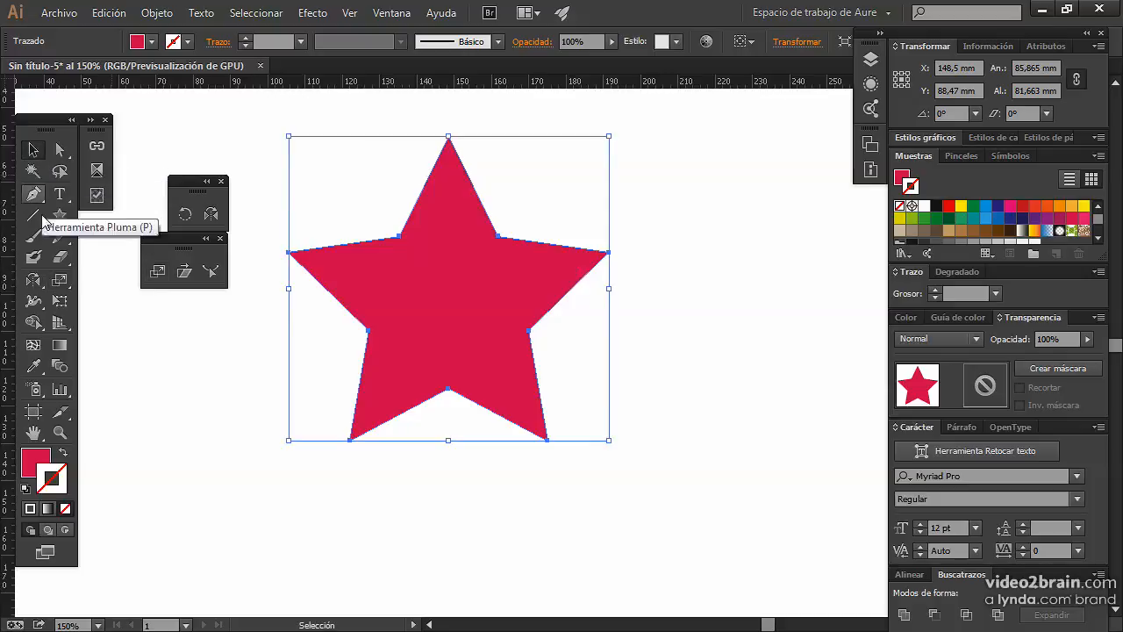
left_click(33, 322)
left_click(60, 301)
left_click(60, 258)
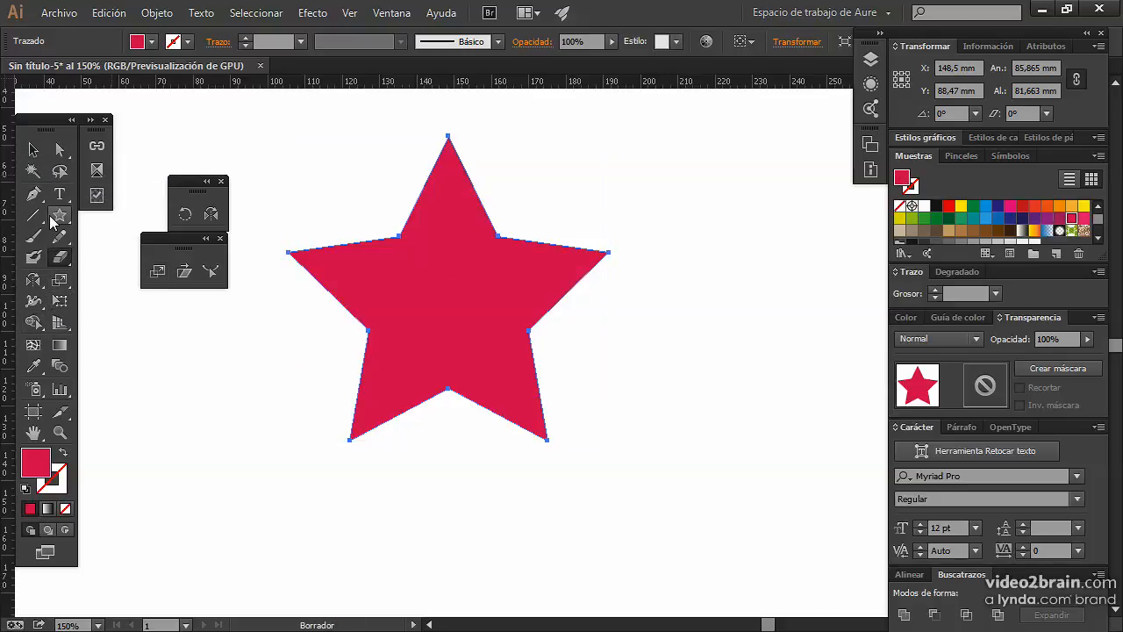
left_click(33, 150)
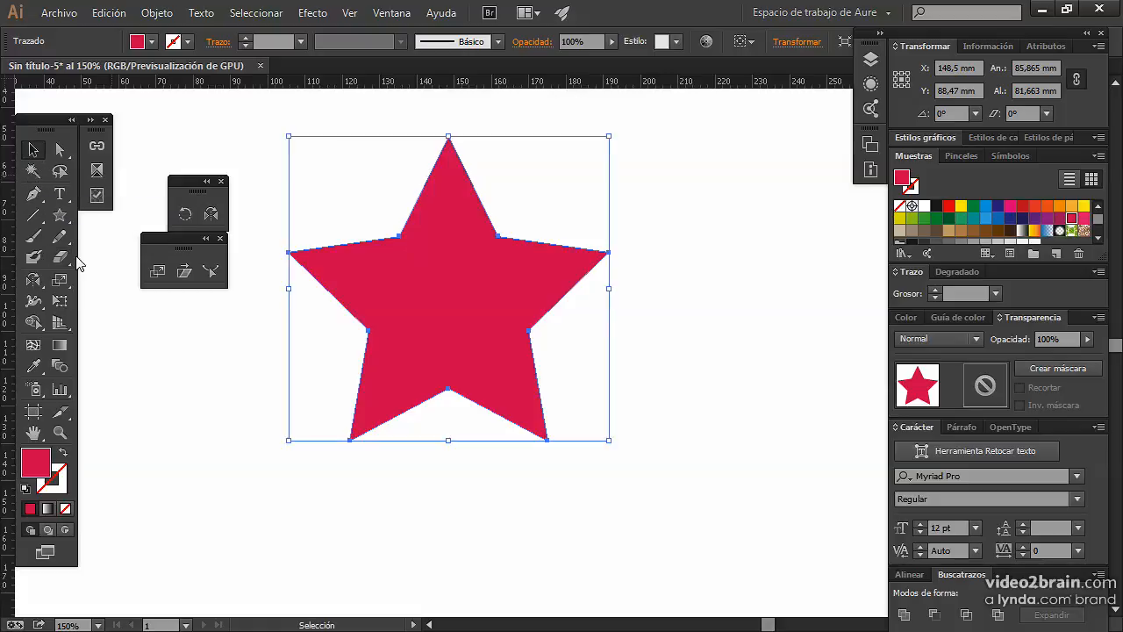
left_click(157, 272)
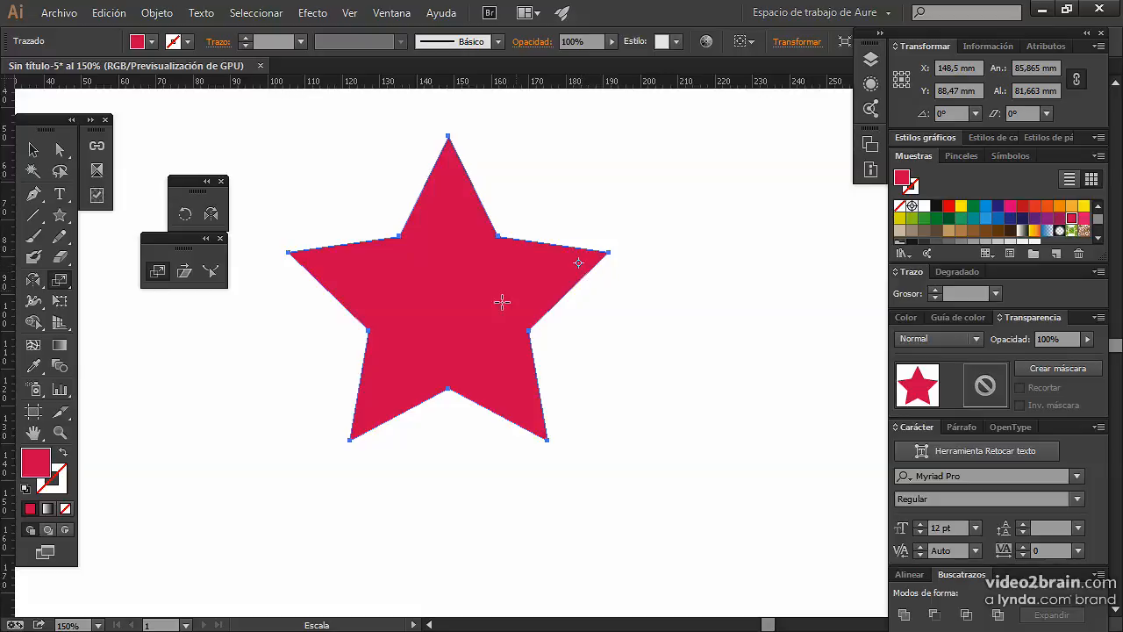
left_click(33, 149)
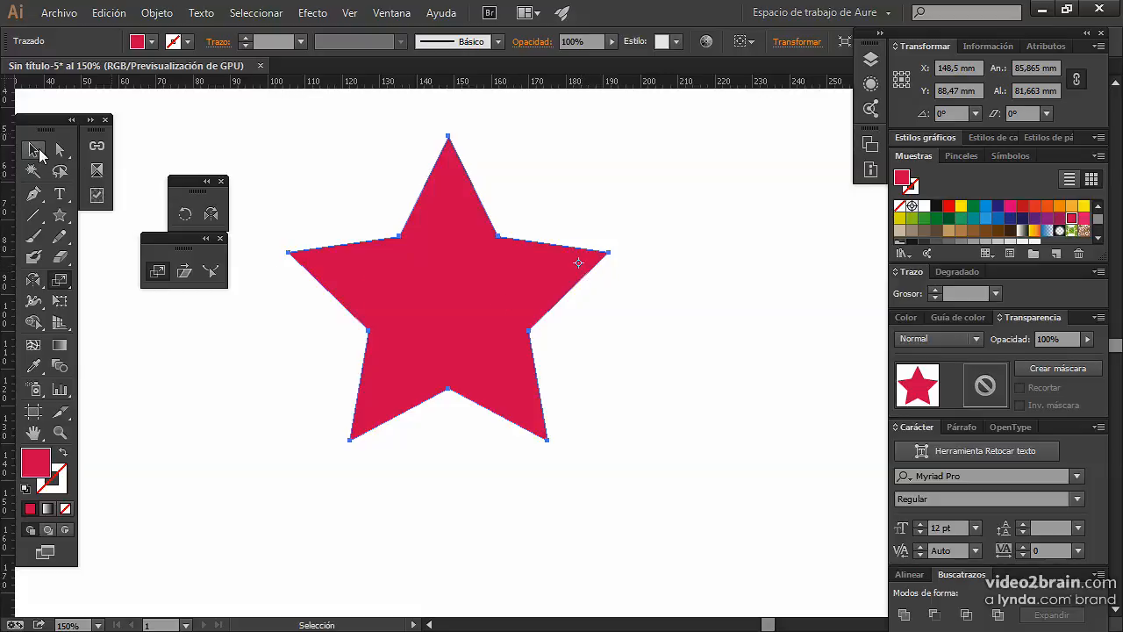
left_click(253, 130)
left_click(158, 271)
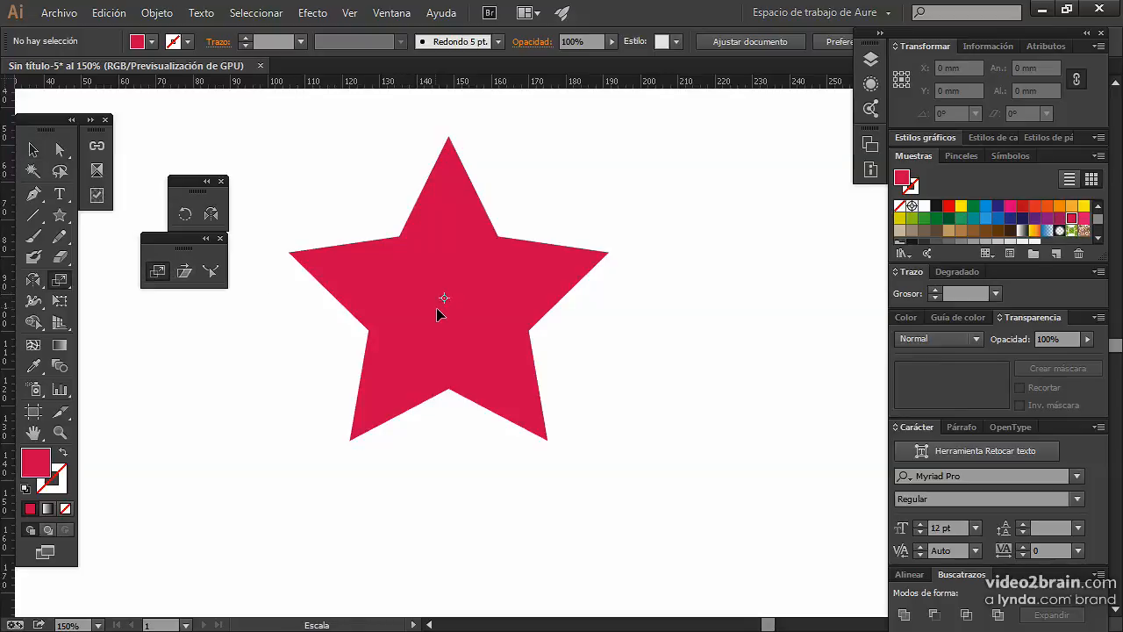
left_click(32, 151)
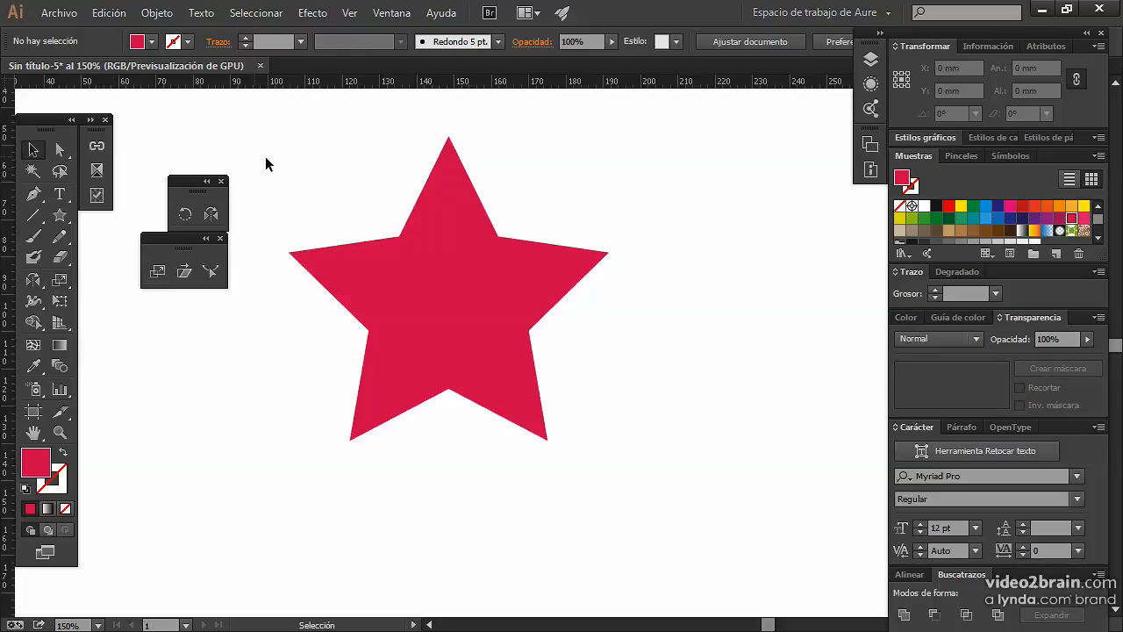
Select the star and try different Scale tool reference points outside and inside the shape.
left_click(373, 312)
left_click(158, 271)
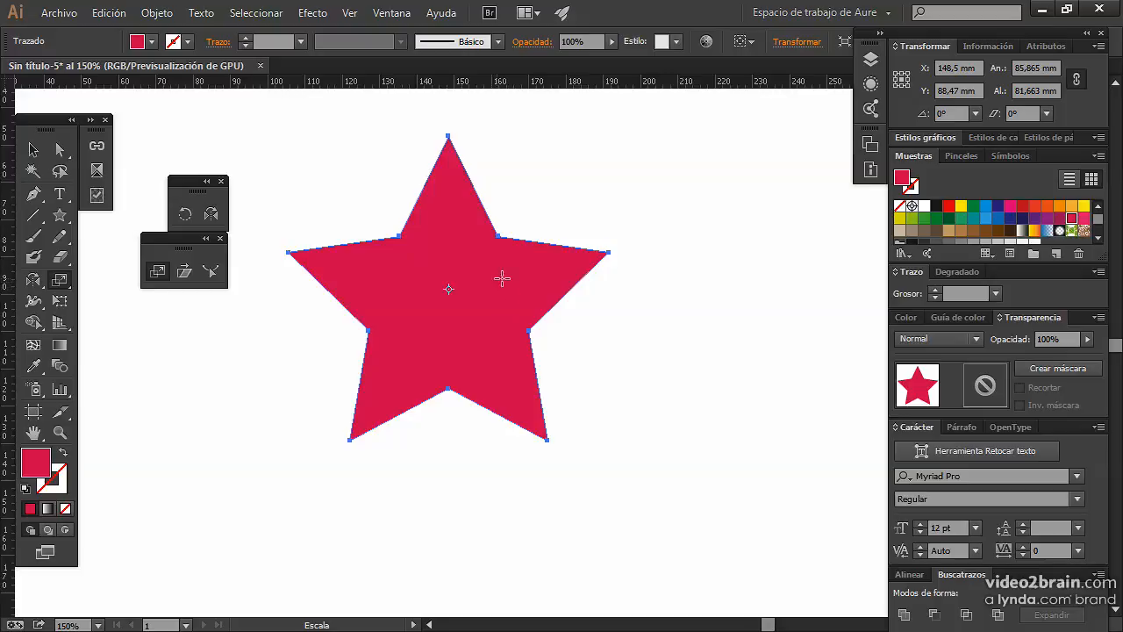
left_click(325, 203)
left_click_drag(527, 359, 482, 367)
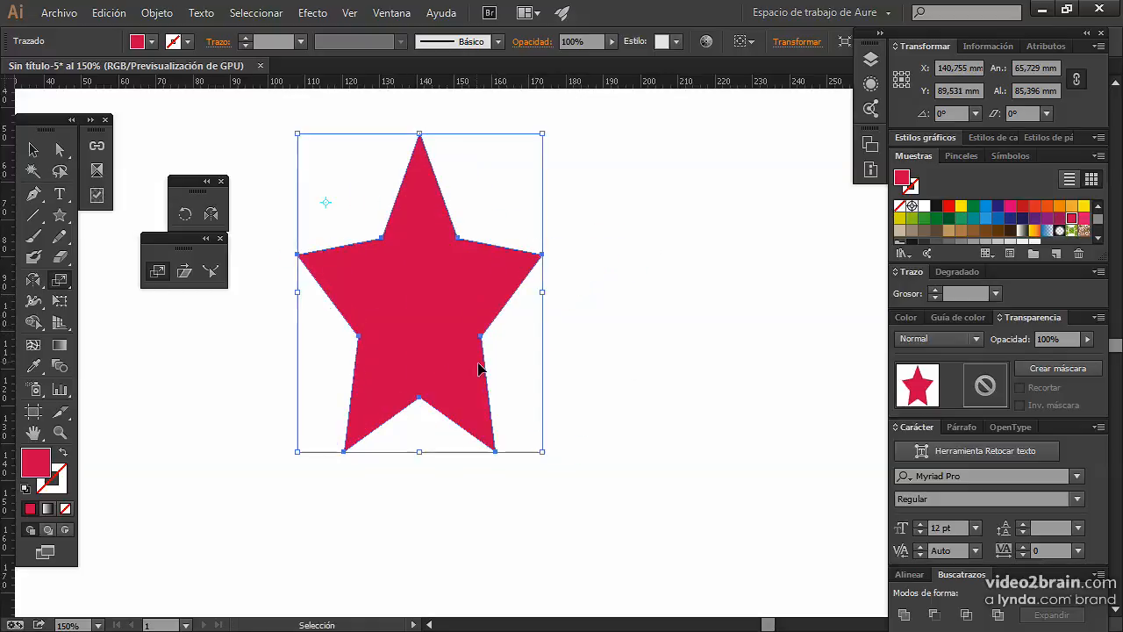
left_click(357, 195)
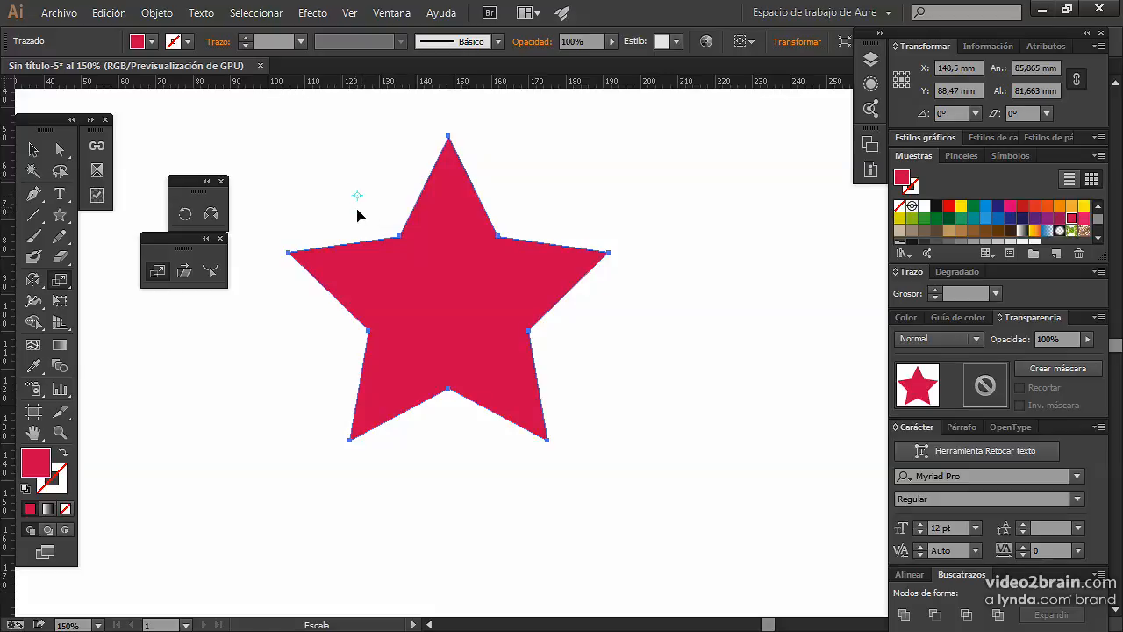
left_click(356, 273)
left_click(445, 245)
left_click(364, 291)
Open the numeric Scale options for the star, review them and cancel.
double_click(157, 274)
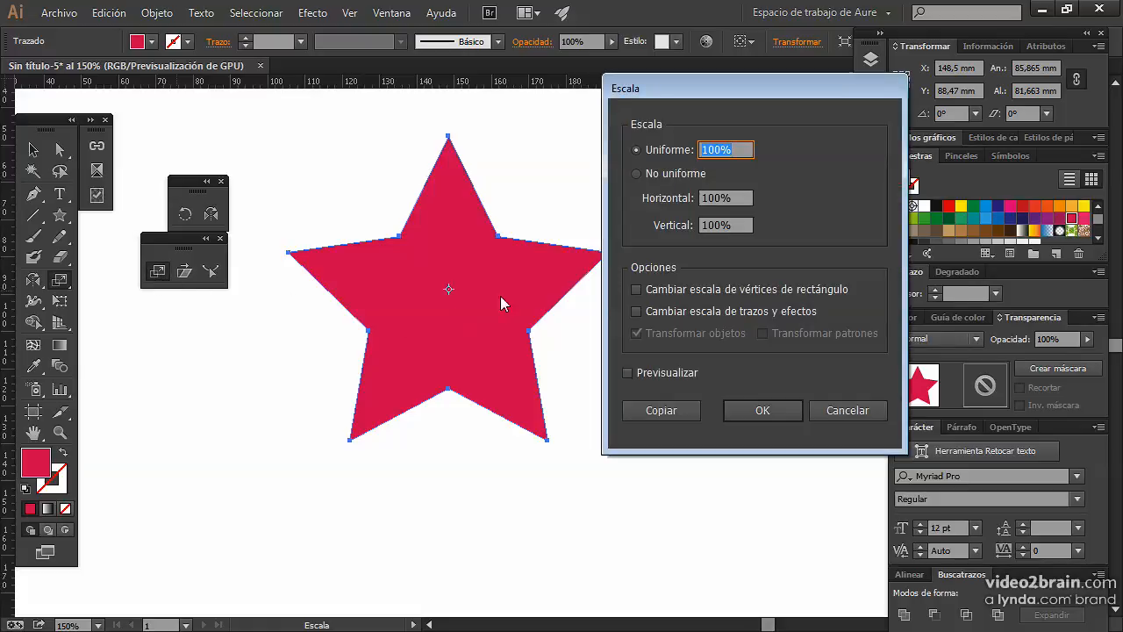
left_click_drag(694, 89, 672, 125)
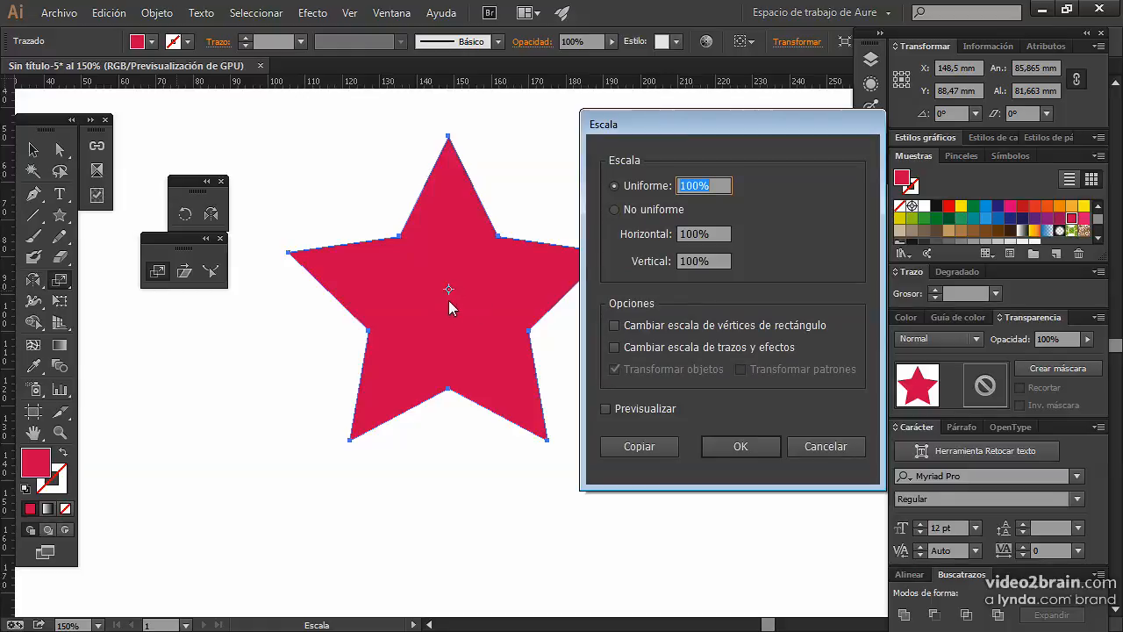
left_click(815, 446)
Place the Rotate reference point on the star's left tip, open the numeric Rotate options and cancel.
left_click(185, 213)
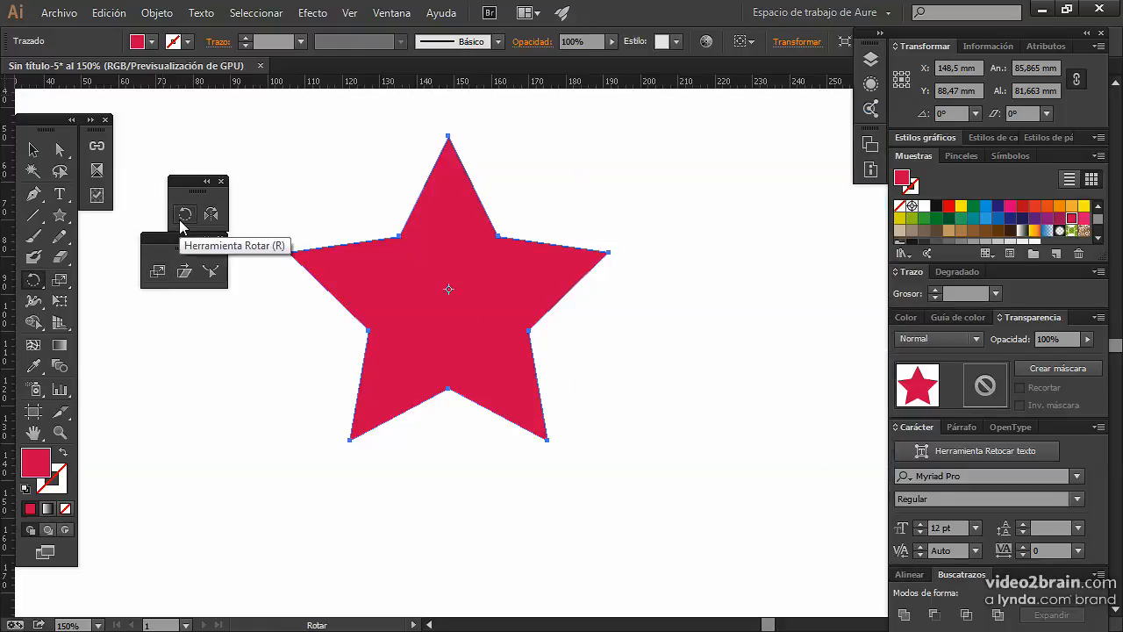
left_click(289, 253)
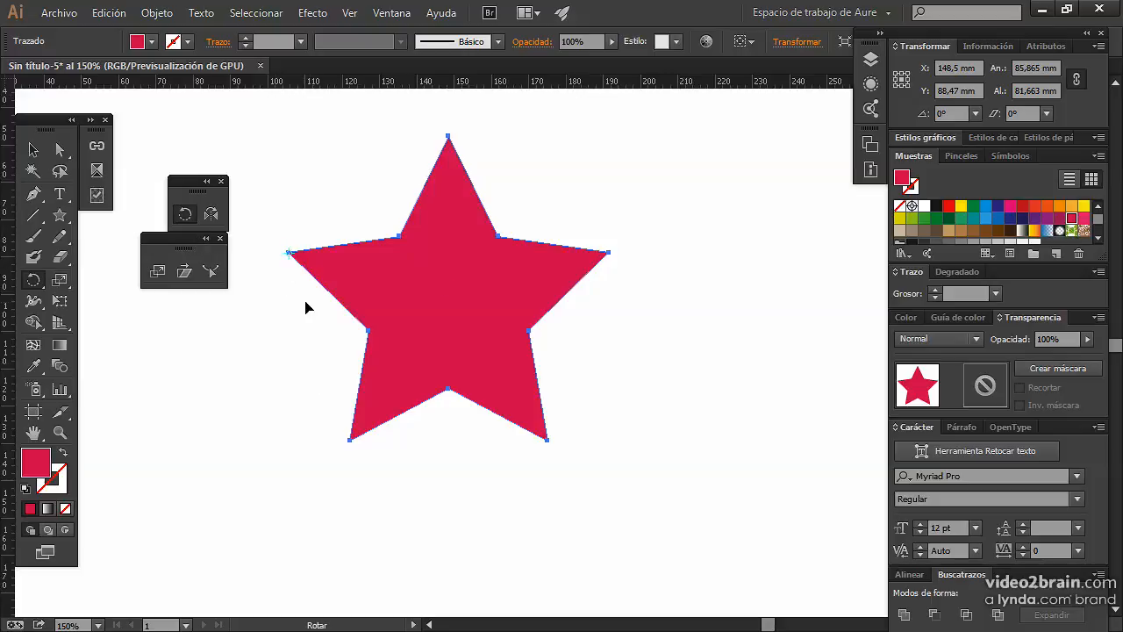
double_click(185, 213)
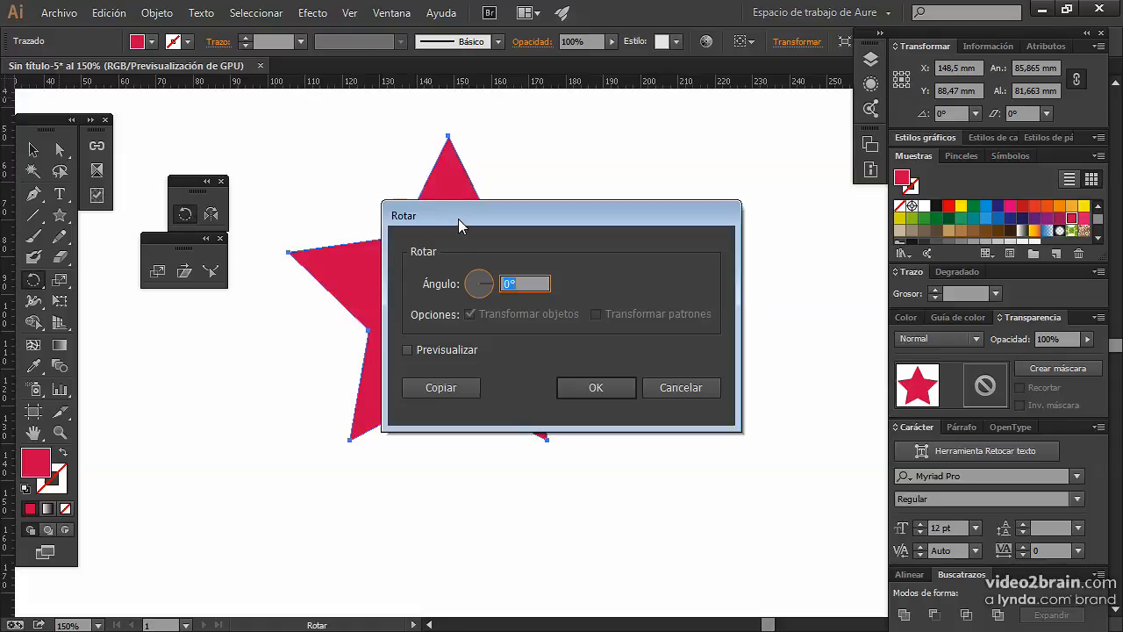
left_click_drag(458, 212, 622, 176)
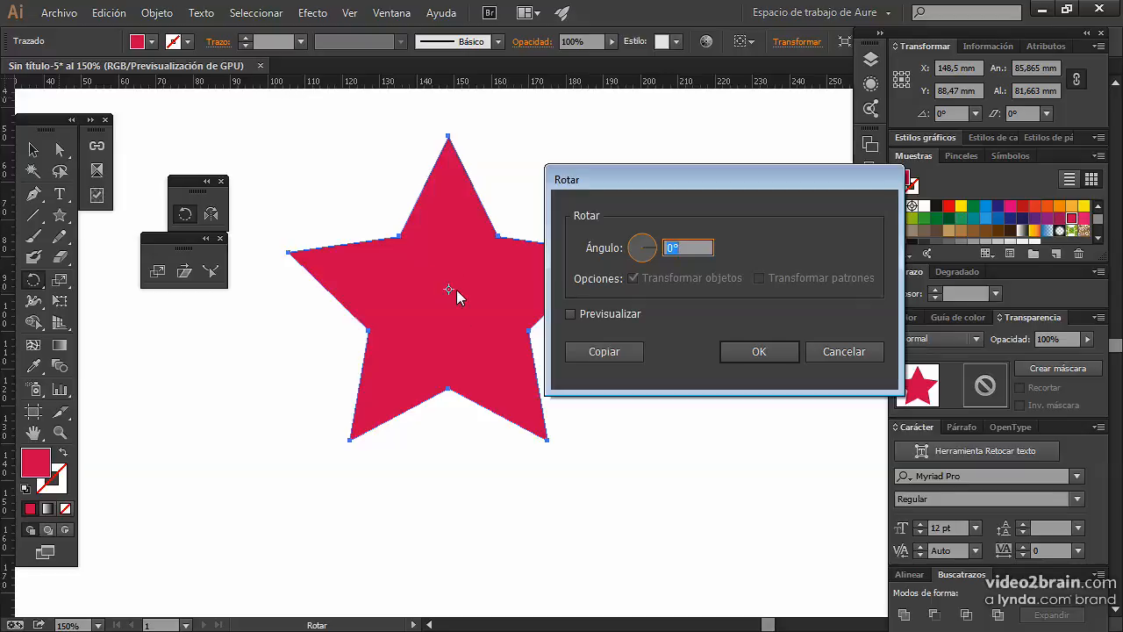
left_click(838, 351)
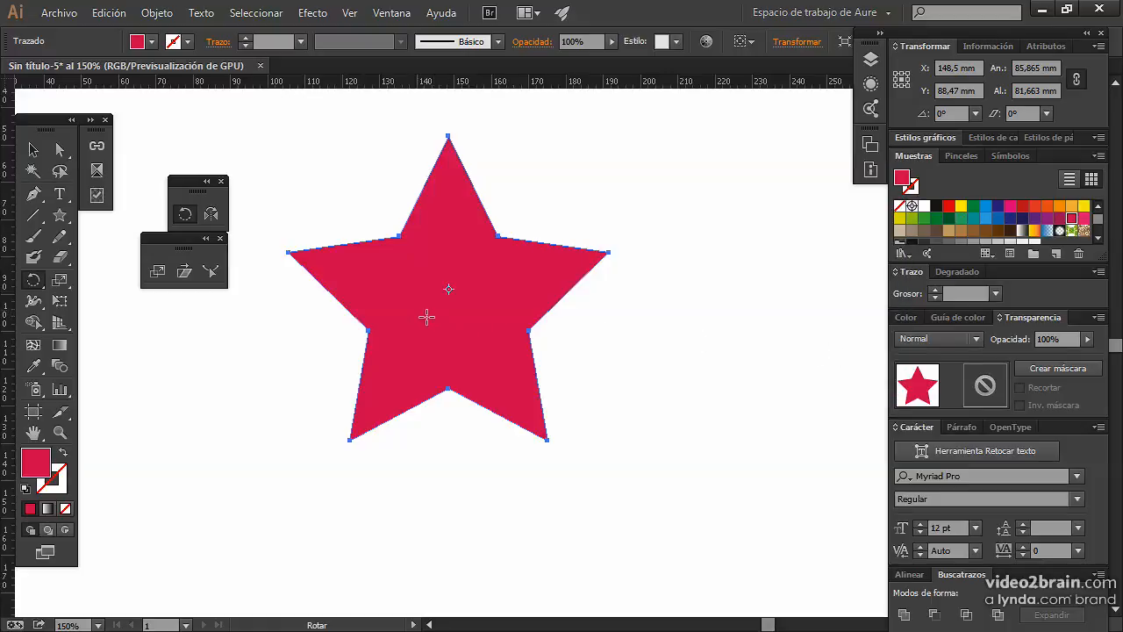
Preview rotating the star clockwise by angles such as -86° and -147° around a point inside its left arm, and cancel.
left_click(320, 266, "alt")
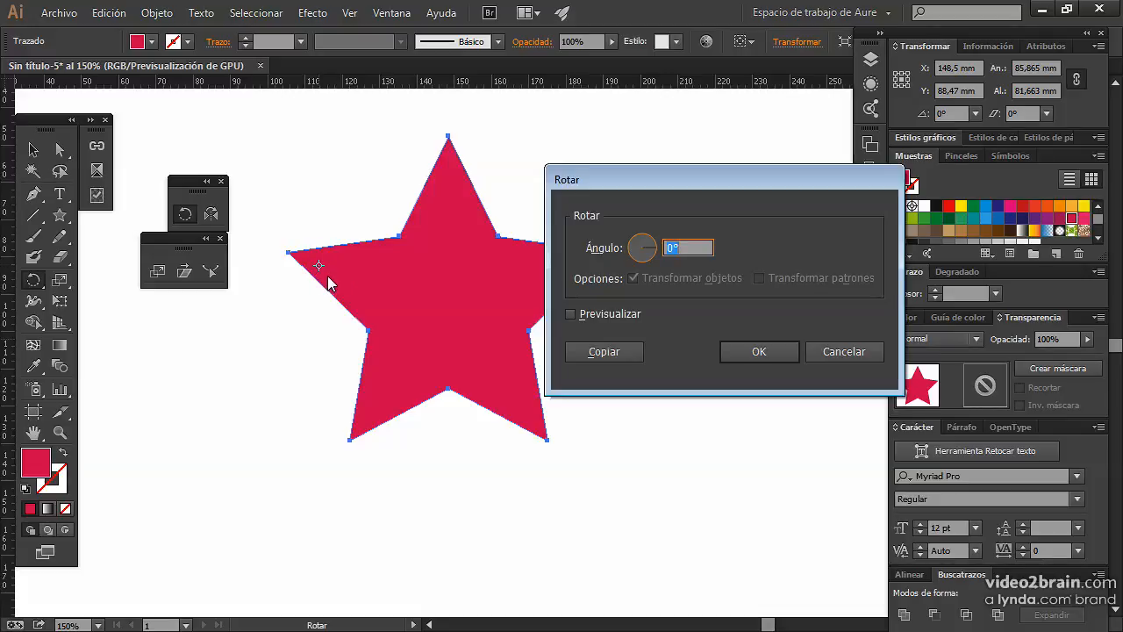
left_click_drag(684, 184, 700, 141)
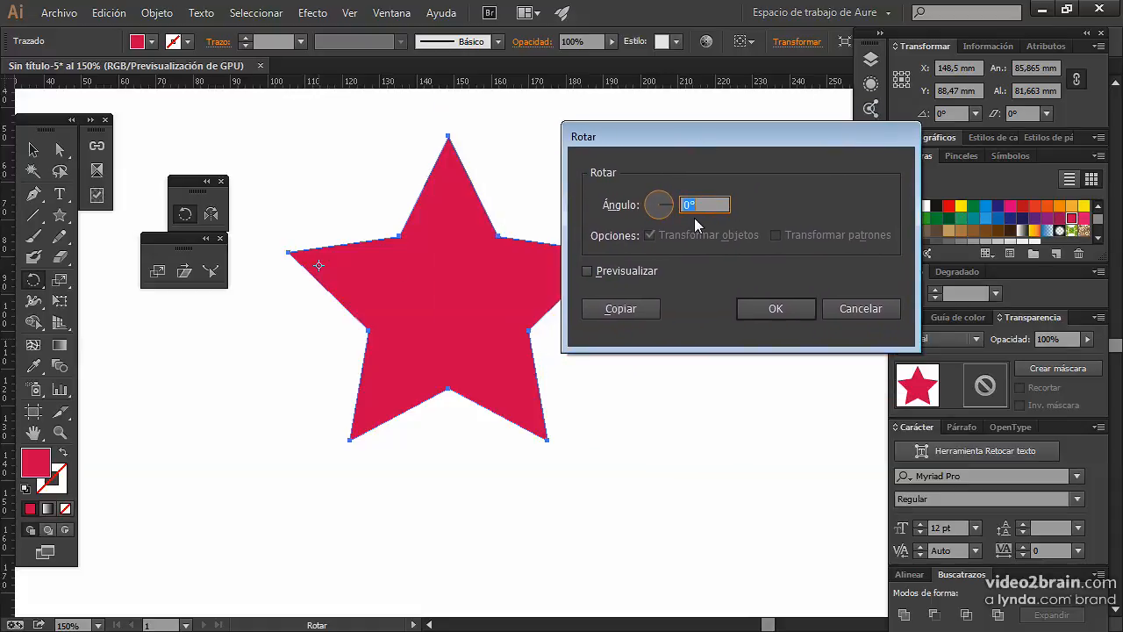
left_click(609, 273)
left_click(715, 209)
key("Down")
key("Down")
key("Down")
key("Down")
key("Down")
key("Down")
key("Down")
key("Down")
key("Down")
key("Down")
key("Down")
key("Down")
key("Down")
key("Down")
key("Down")
key("Down")
key("Down")
key("Down")
key("Down")
key("Down")
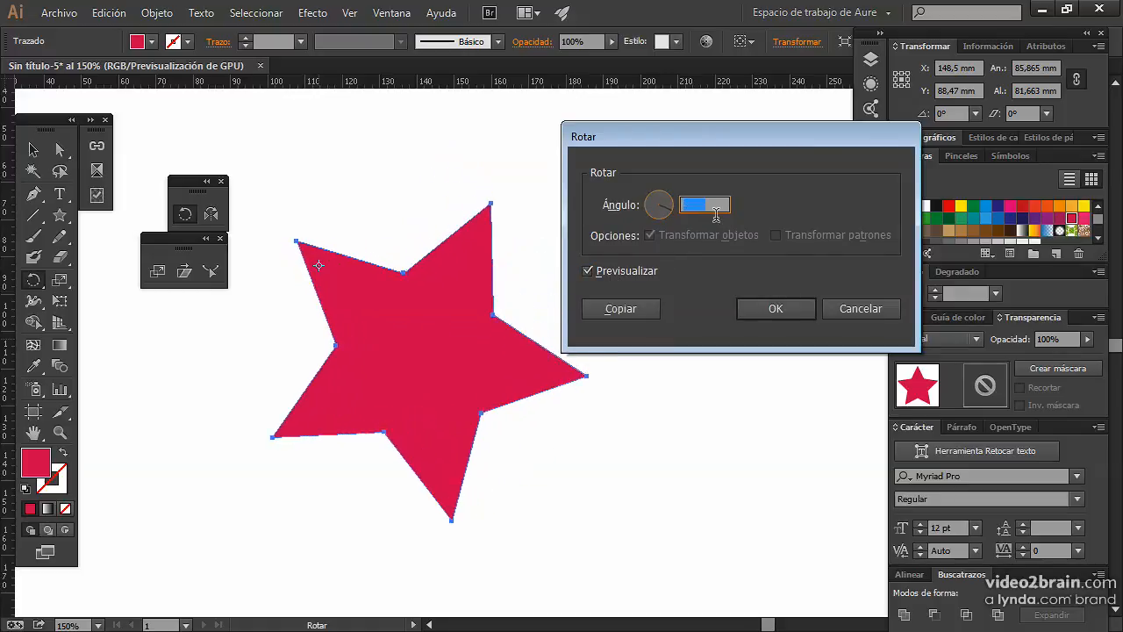
key("Down")
key("Down")
key("Down")
key("Down")
key("Down")
key("Down")
key("Down")
key("Down")
key("Down")
key("Down")
key("Down")
key("Down")
key("Down")
key("Down")
key("Down")
key("Down")
key("Down")
key("Down")
key("Down")
key("Down")
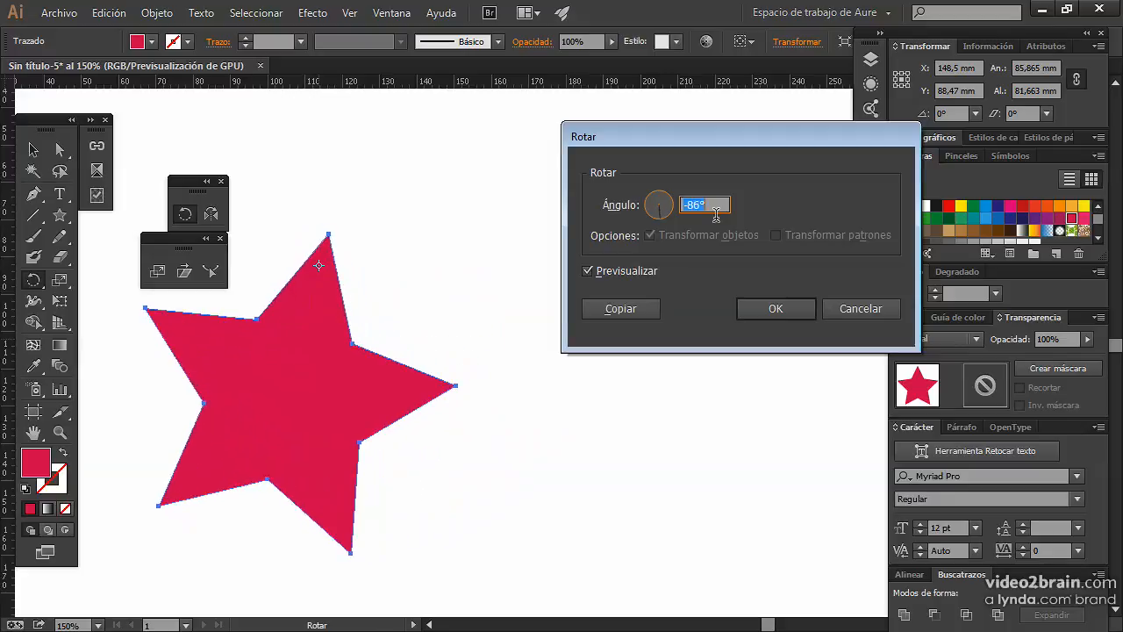
key("Down")
key("Down")
key("Down")
key("Down")
key("Down")
key("Down")
key("Down")
key("Down")
key("Down")
key("Down")
key("Down")
key("Down")
key("Down")
key("Down")
key("Down")
key("Down")
key("Down")
key("Down")
key("Down")
key("Down")
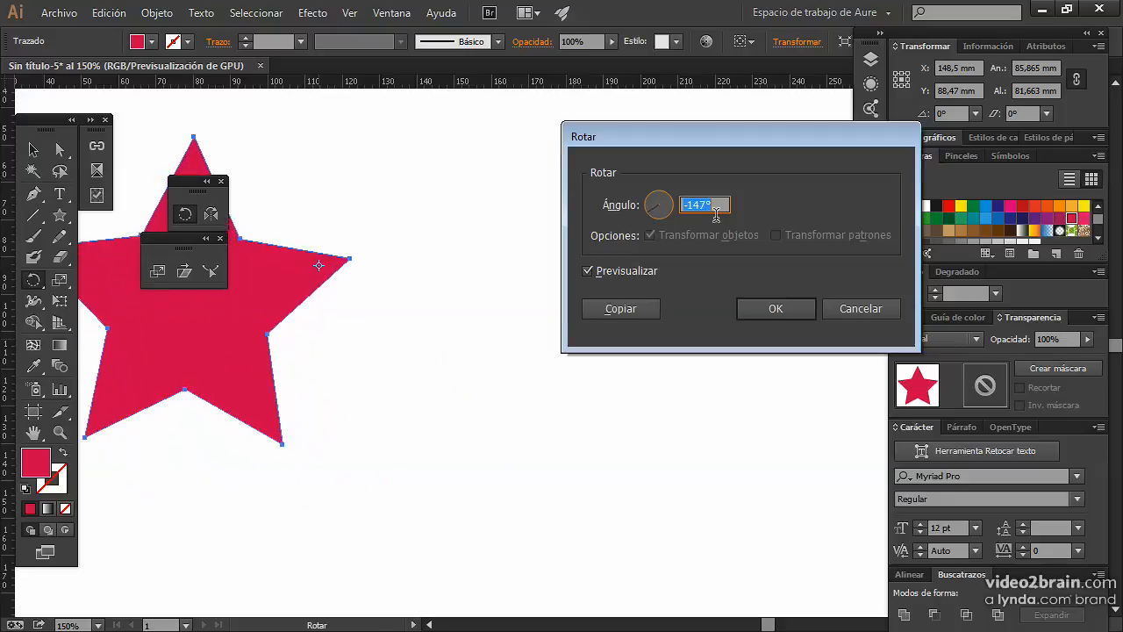
key("Down")
key("Down")
key("Down")
key("Down")
key("Down")
key("Down")
key("Down")
key("Down")
key("Down")
key("Down")
key("Down")
key("Down")
key("Down")
key("Down")
key("Down")
key("Down")
key("Down")
key("Down")
key("Down")
key("Down")
key("Escape")
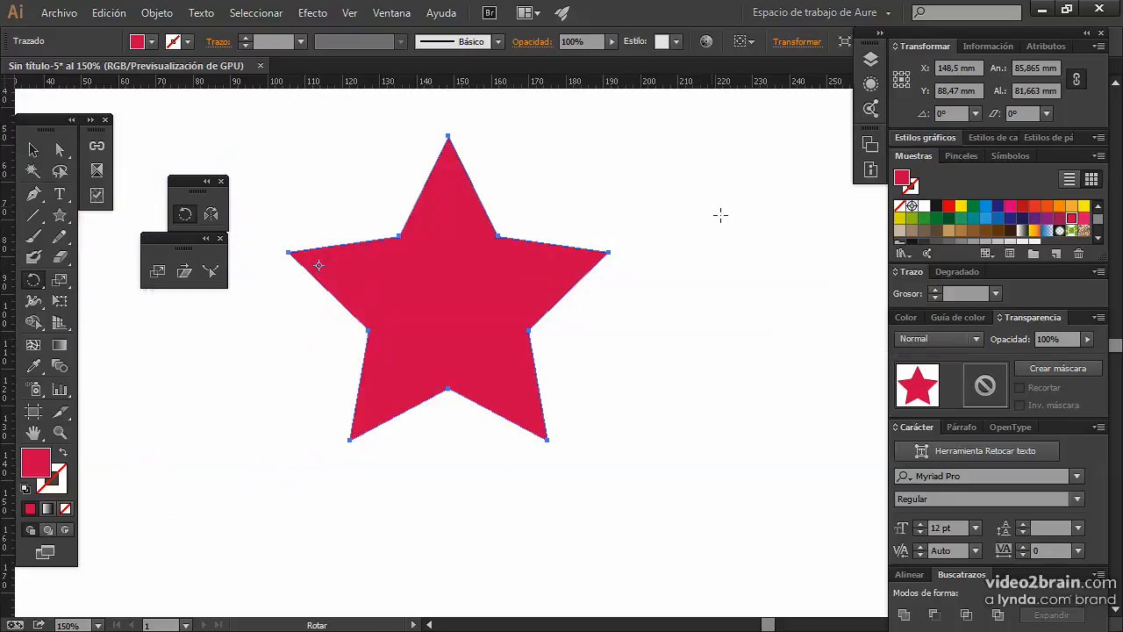
Open the numeric Scale options with the reference point set inside the star's right arm, keeping the star in view.
left_click(211, 213)
left_click(157, 272)
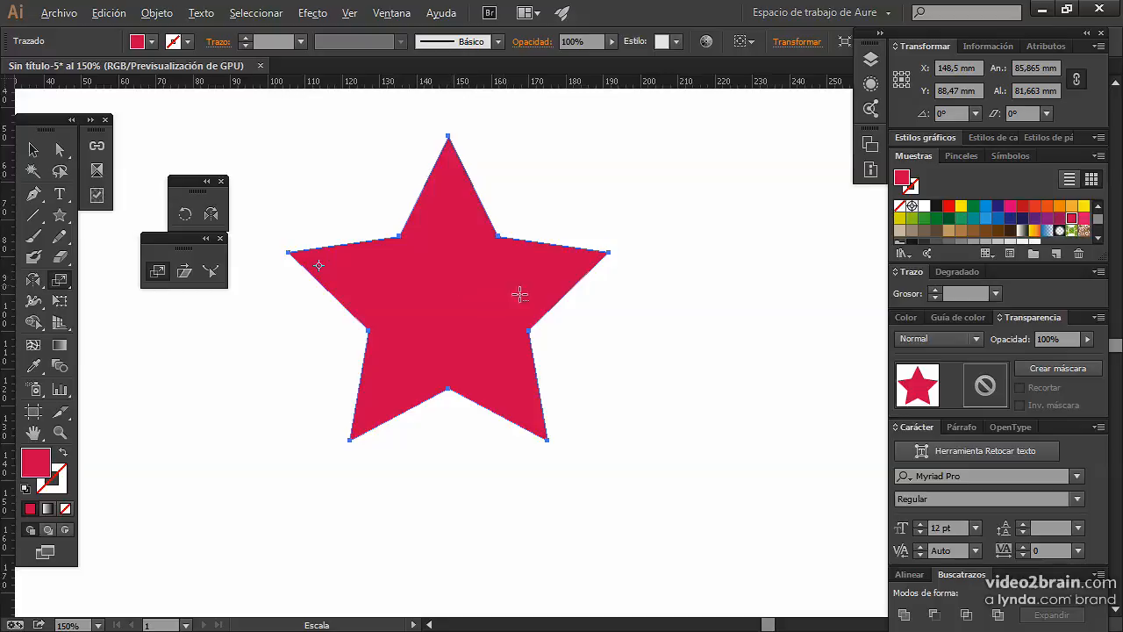
left_click(555, 271, "alt")
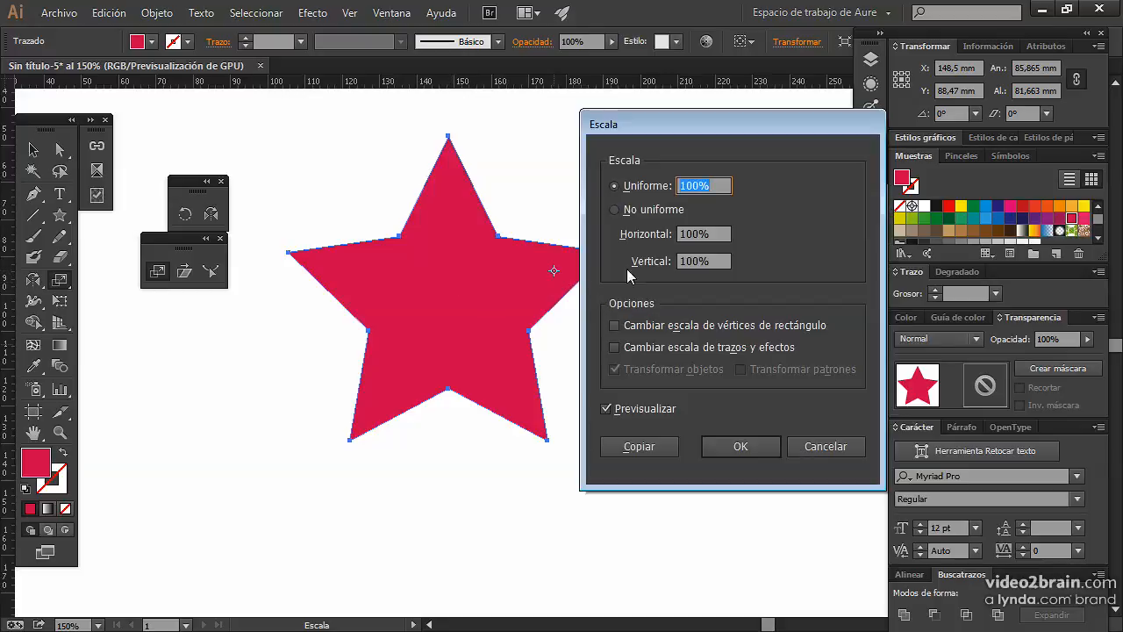
left_click_drag(647, 123, 671, 108)
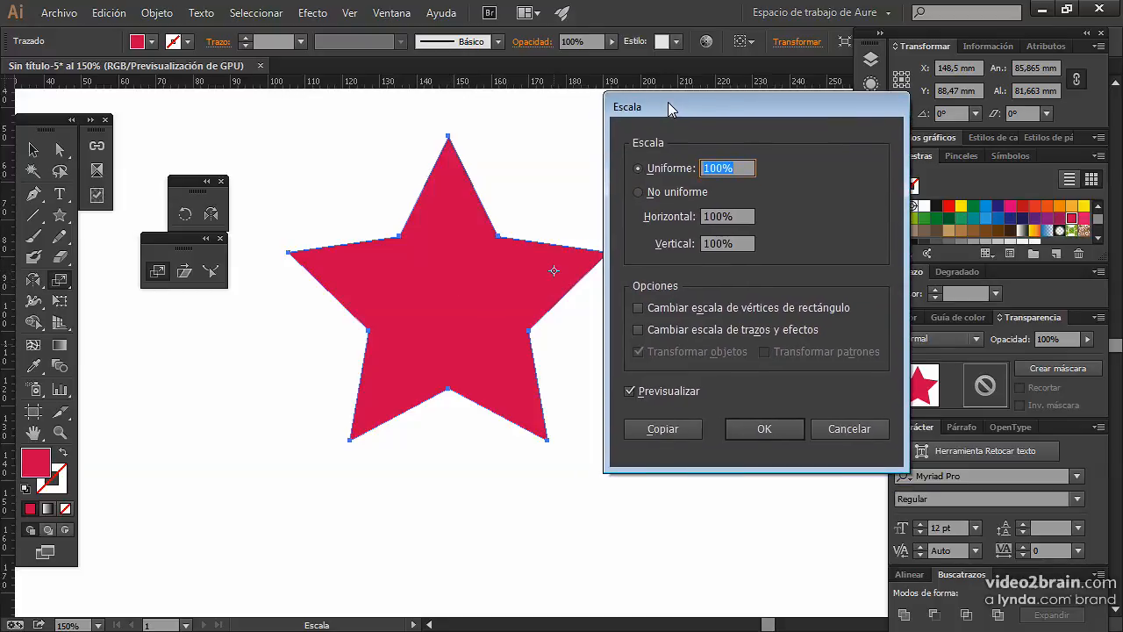